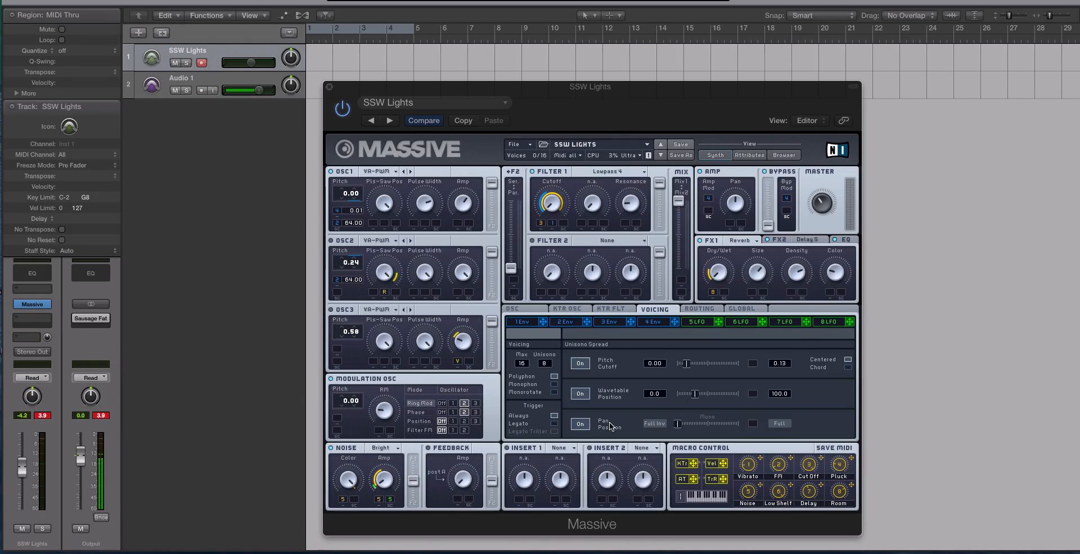
Set oscillator 1's wavetable to Square-Saw I
left_click(376, 174)
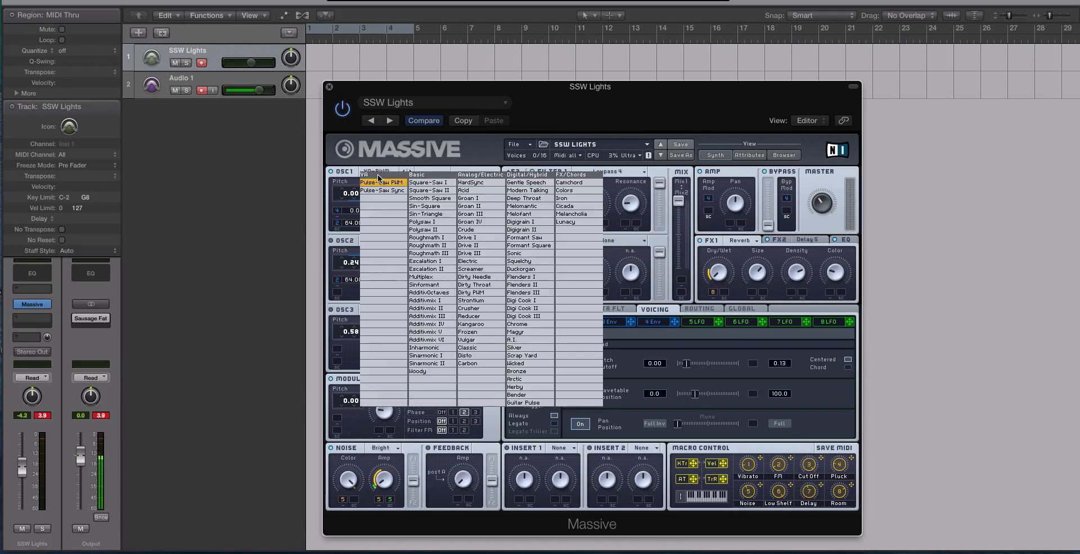
left_click(367, 160)
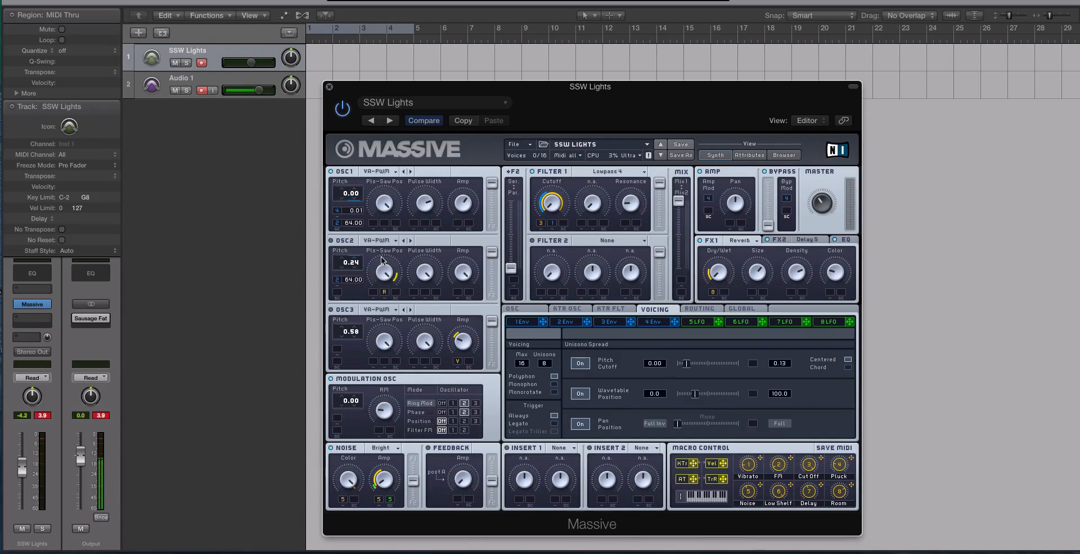
left_click(387, 173)
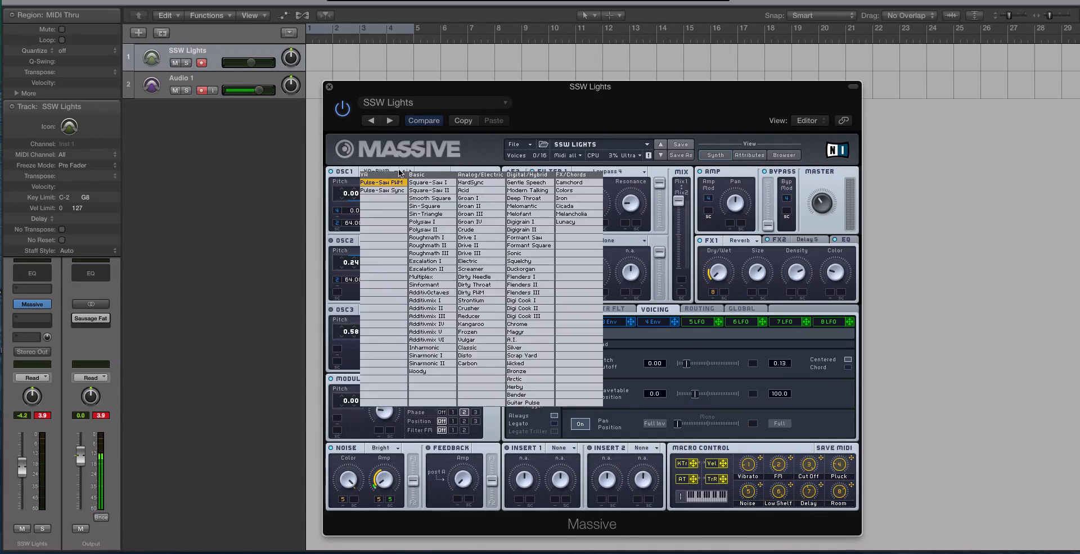
left_click(431, 162)
mouse_move(695, 394)
left_mouse_down()
mouse_move(750, 396)
mouse_move(674, 396)
left_mouse_up()
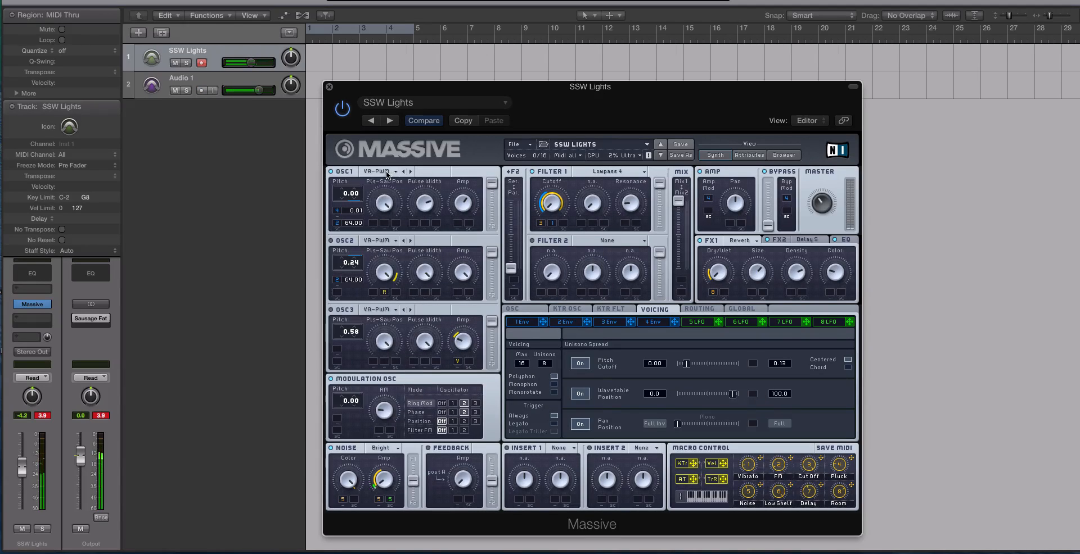
left_click(385, 171)
left_click(410, 201)
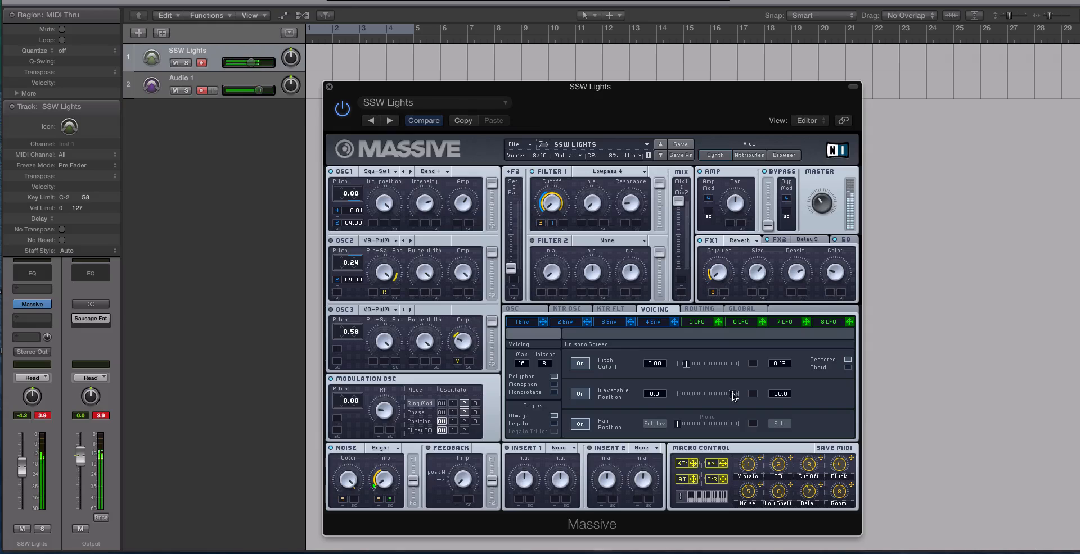
Widen the unison pan spread range and reapply Square-Saw I to oscillator 1
mouse_move(732, 397)
left_mouse_down()
mouse_move(754, 398)
mouse_move(652, 397)
mouse_move(714, 396)
left_mouse_up()
left_click_drag(678, 424, 737, 396)
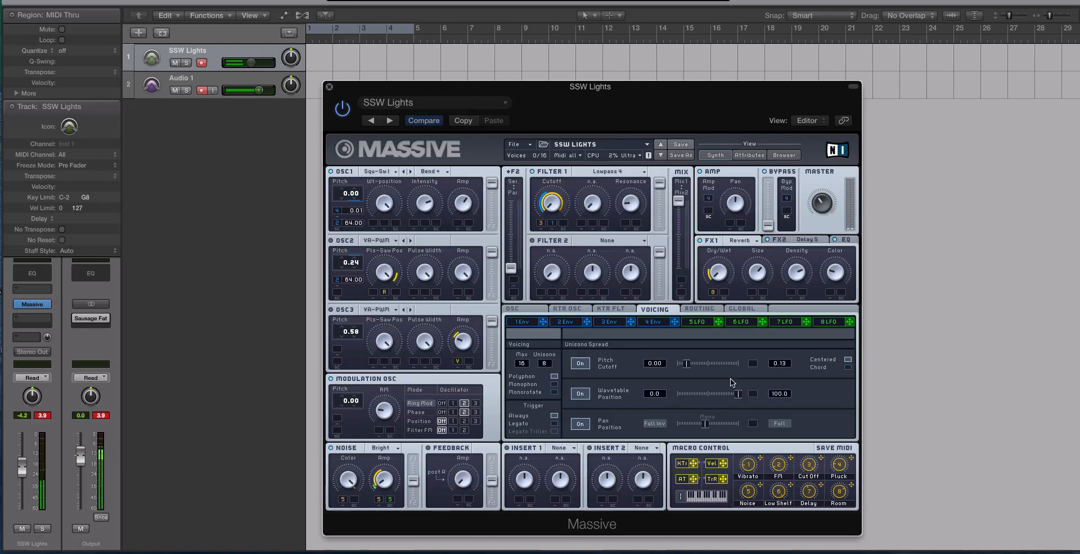
left_click(392, 172)
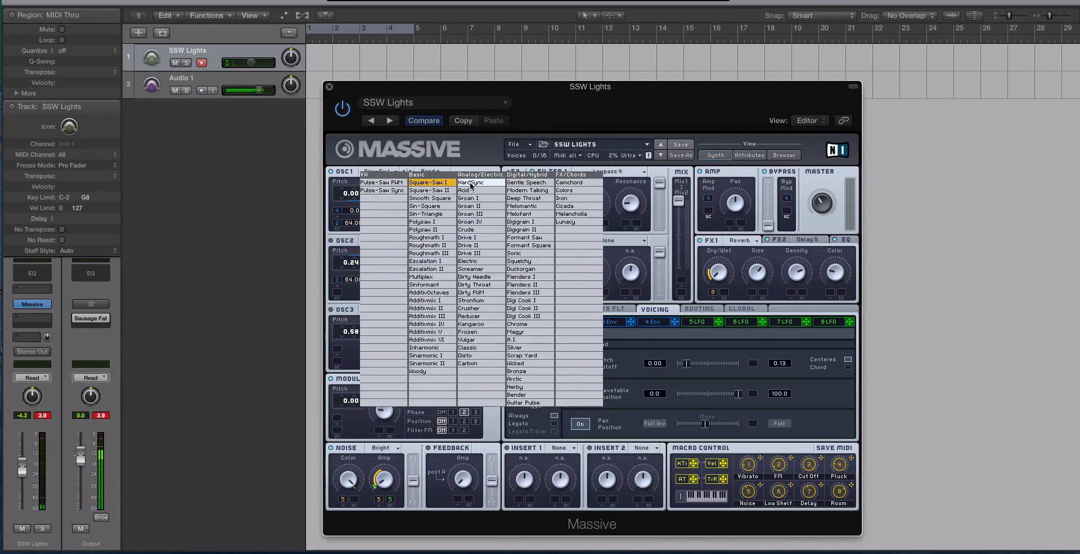
left_click(437, 182)
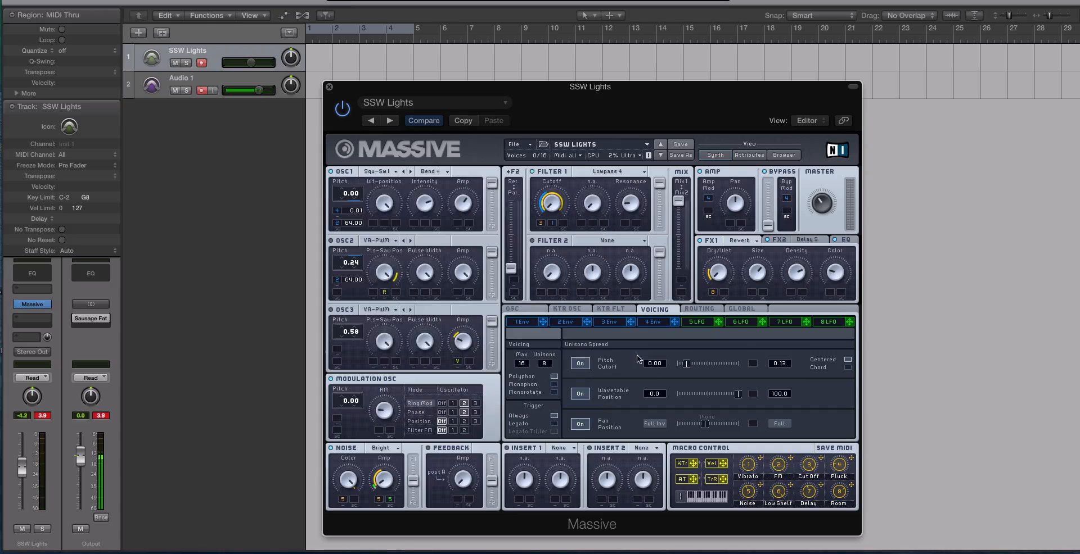
left_click_drag(739, 394, 677, 395)
Switch oscillator 1's wavetable to Chrome and its mode to Spectrum
left_click(396, 172)
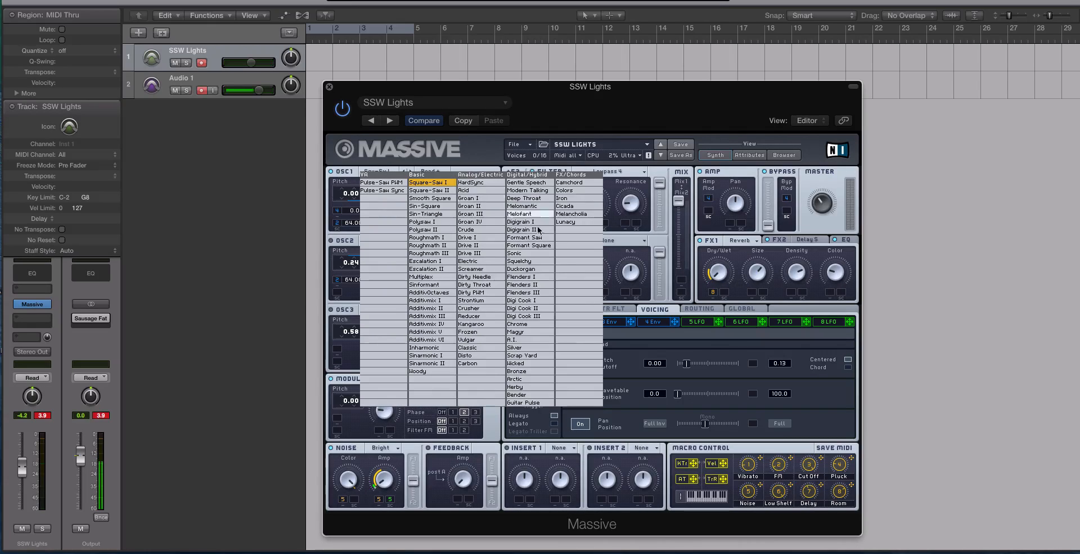
left_click(541, 324)
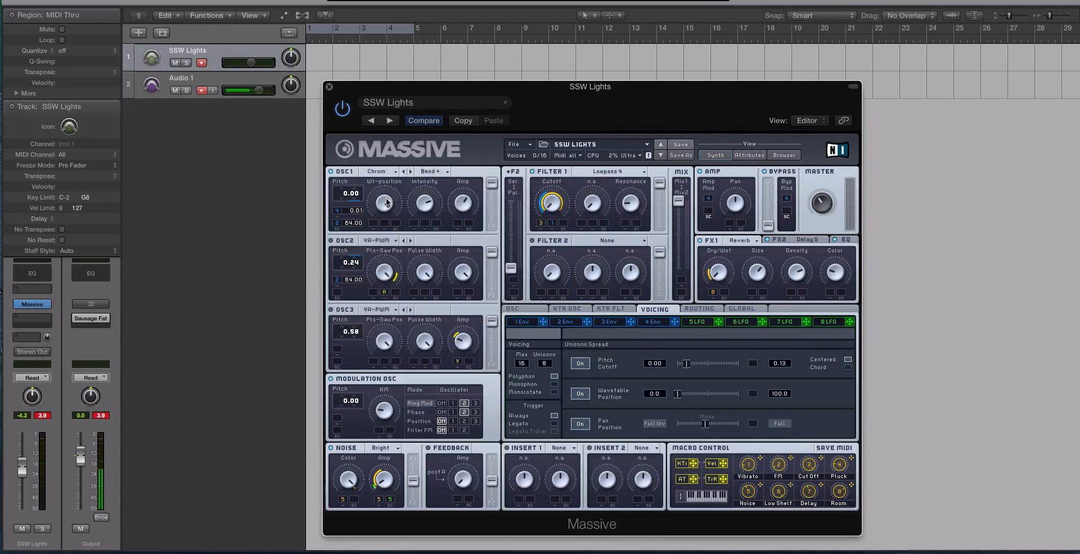
left_click(433, 171)
left_click(434, 179)
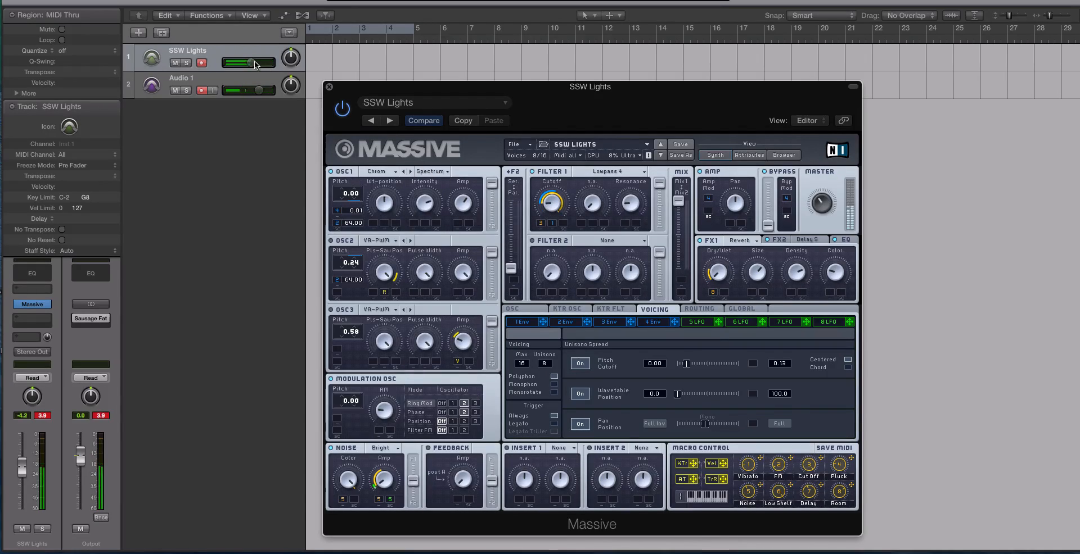
Raise the SSW Lights track volume slightly and test the unison wavetable spread slider
left_click_drag(252, 63, 259, 62)
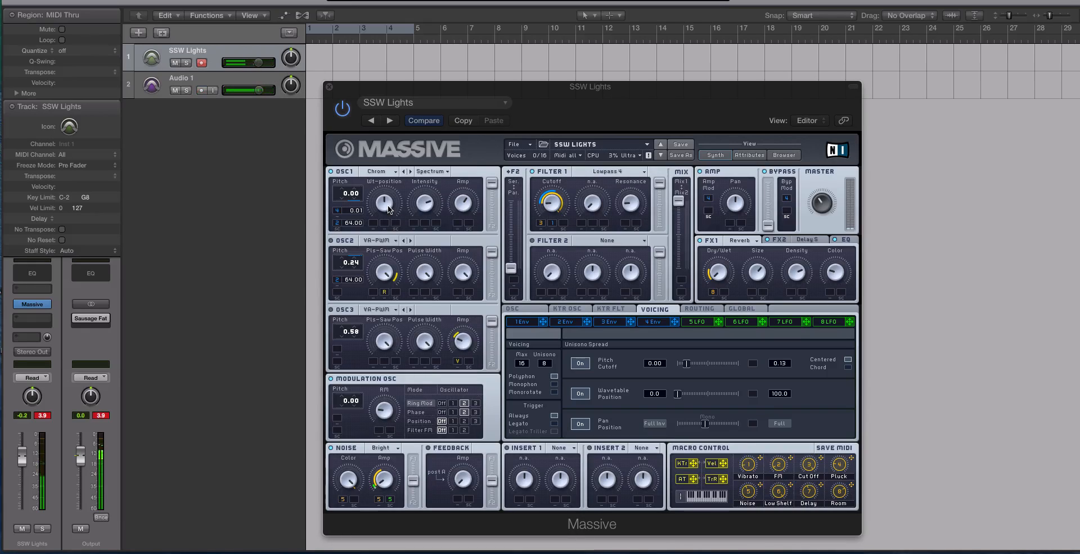
left_click(393, 215)
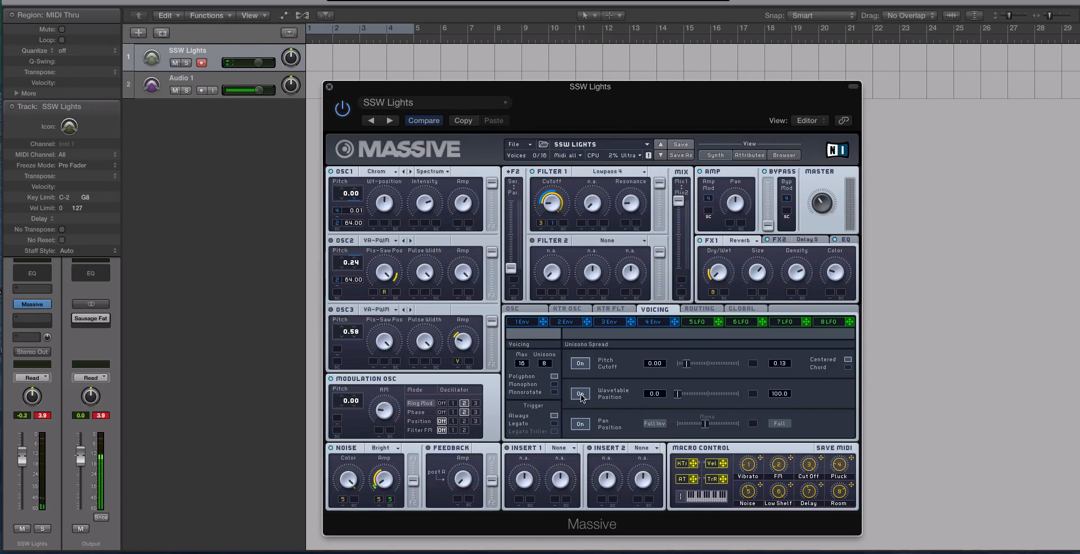
left_click_drag(685, 397, 737, 394)
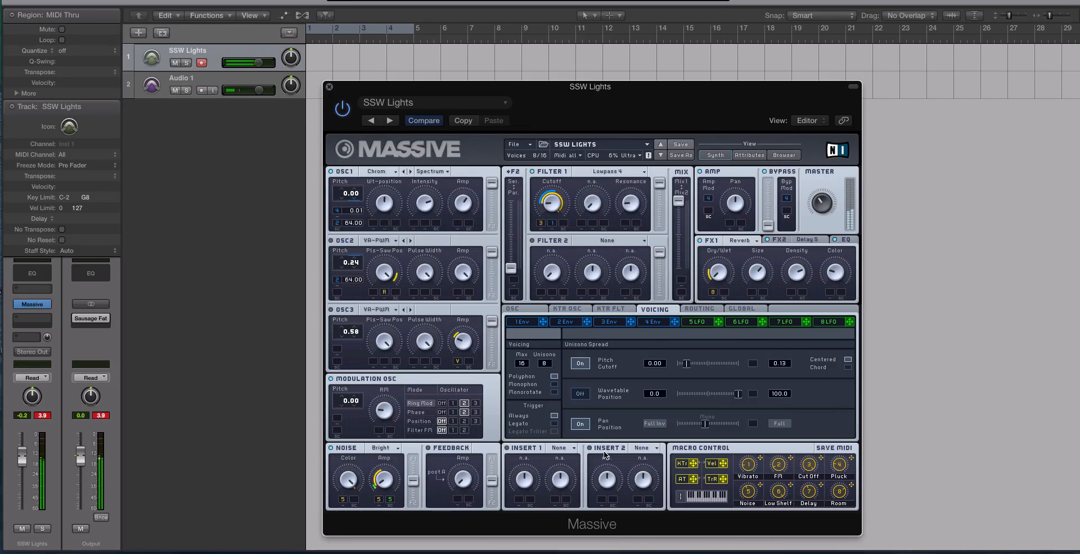
left_click_drag(738, 394, 678, 395)
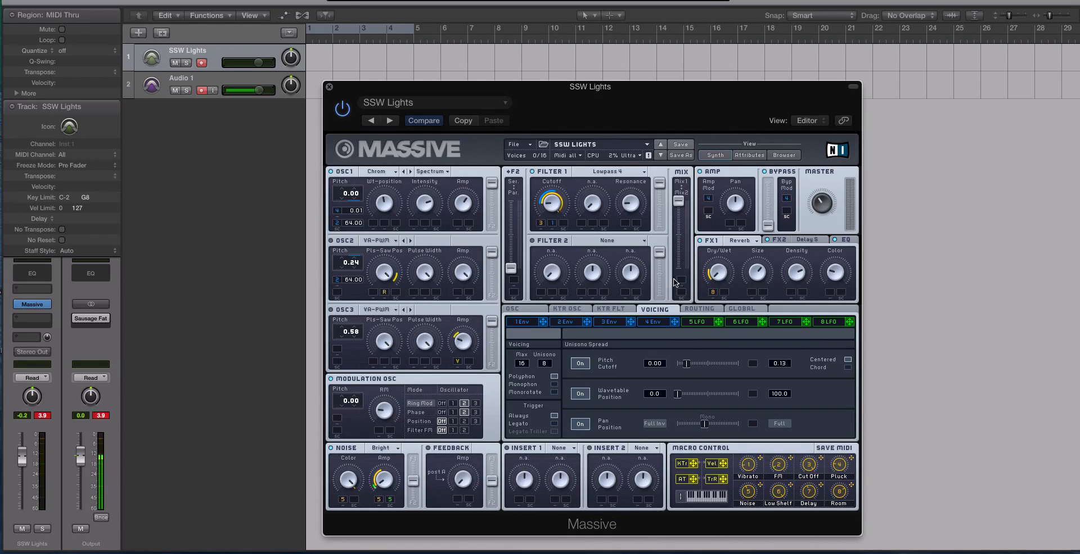
Assign LFO 5 as a modulation source for oscillator 1's wavetable position
left_click_drag(718, 326, 750, 320)
left_click_drag(718, 321, 374, 225)
Turn off the pitch and pan unison spread and adjust the wavetable spread range
left_click(580, 363)
left_click(580, 424)
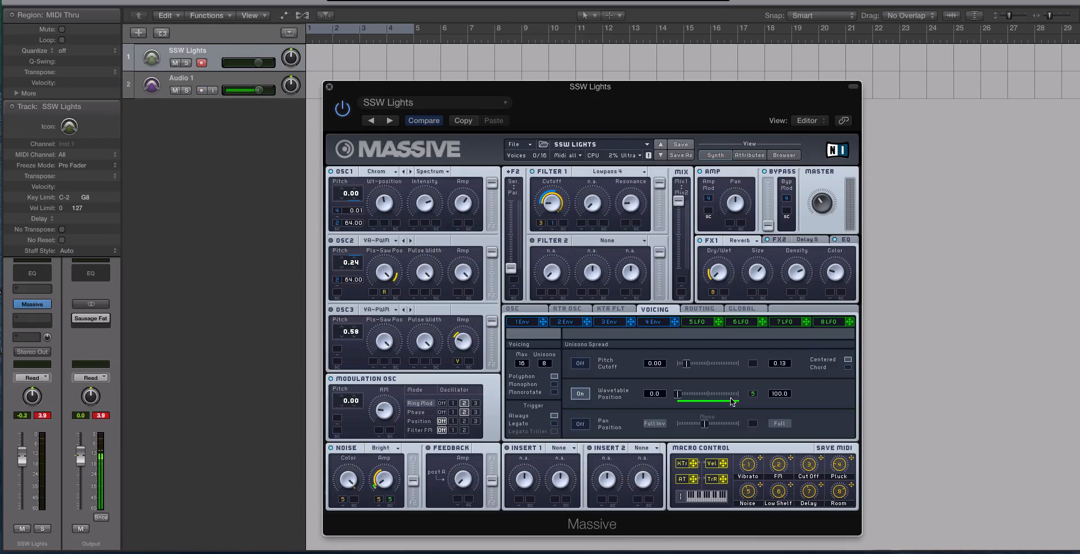
left_click(754, 395)
left_click_drag(678, 396, 723, 400)
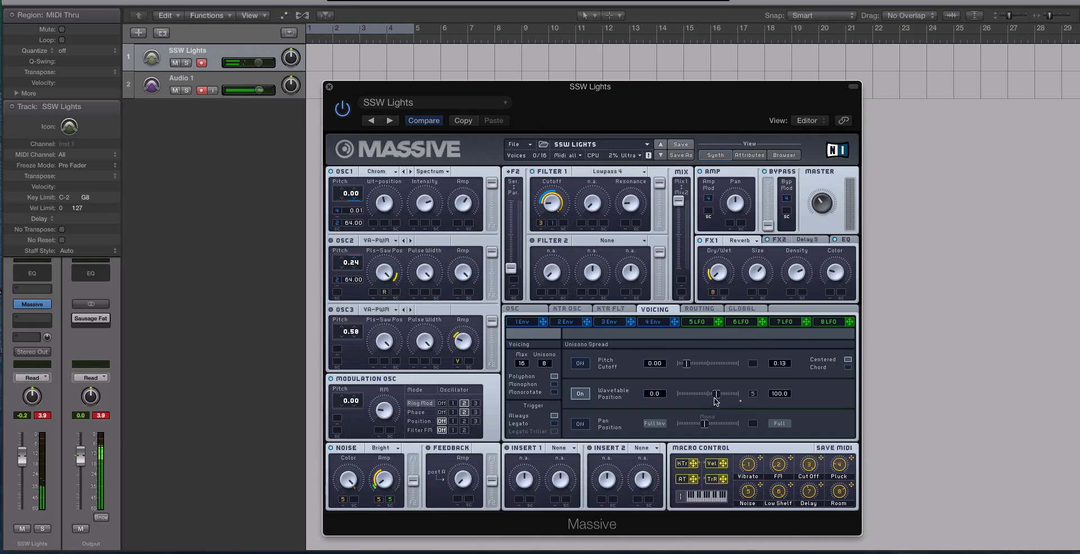
left_click_drag(716, 395, 740, 394)
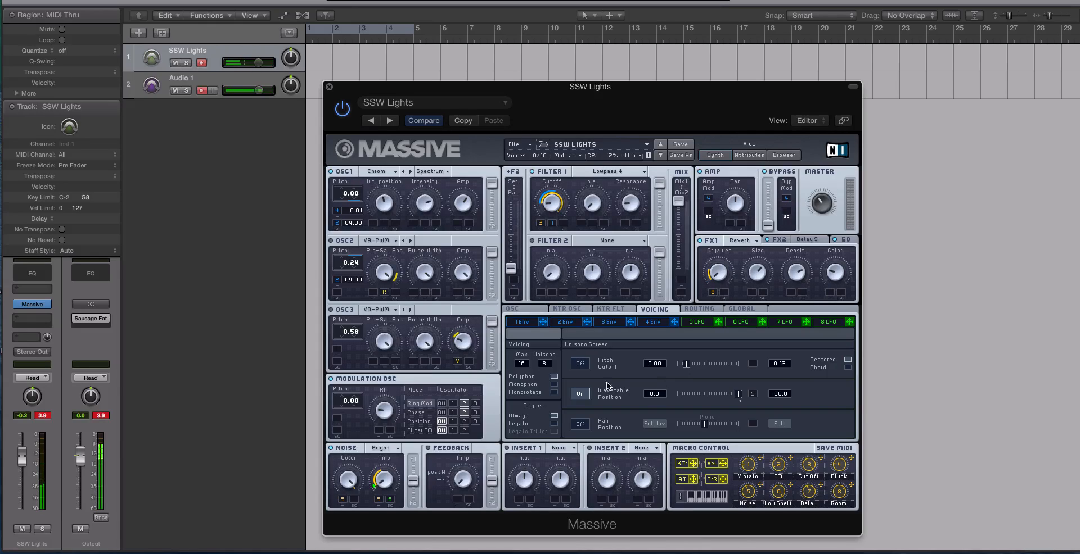
left_click_drag(732, 397, 683, 395)
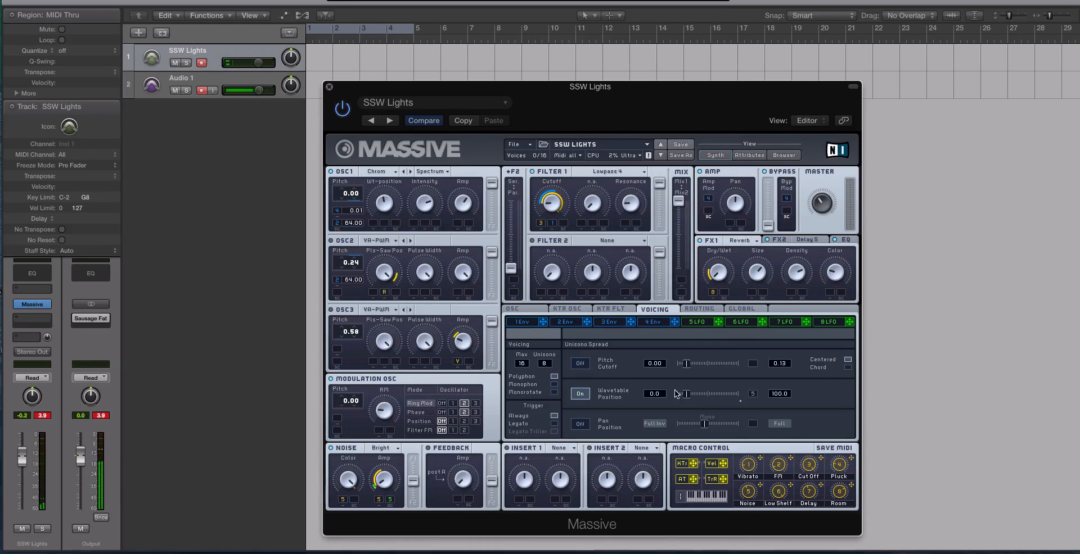
Turn the pan unison spread back on and widen its range along with the wavetable spread
left_click(580, 424)
left_click_drag(705, 426, 745, 428)
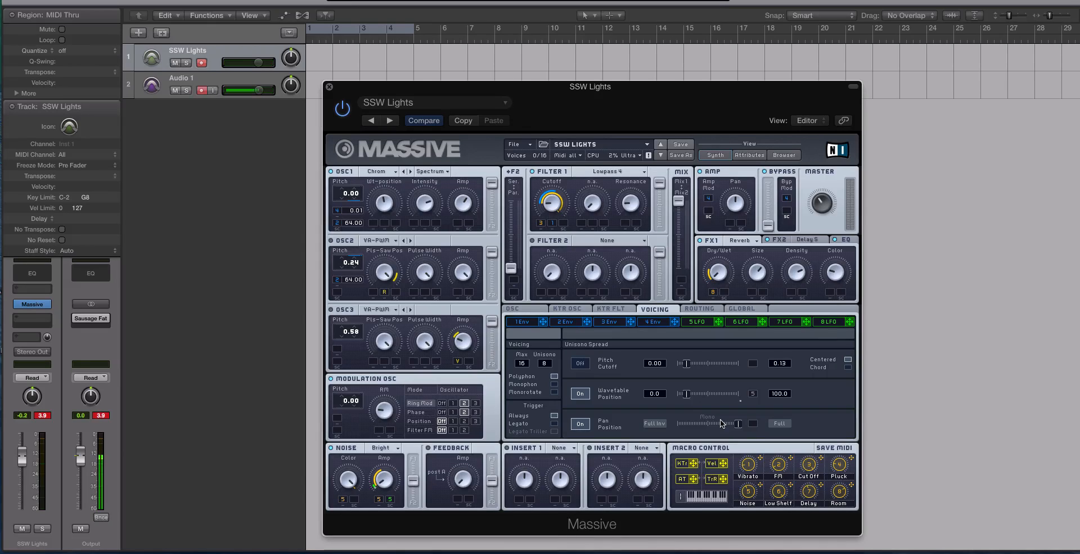
left_click_drag(689, 397, 751, 400)
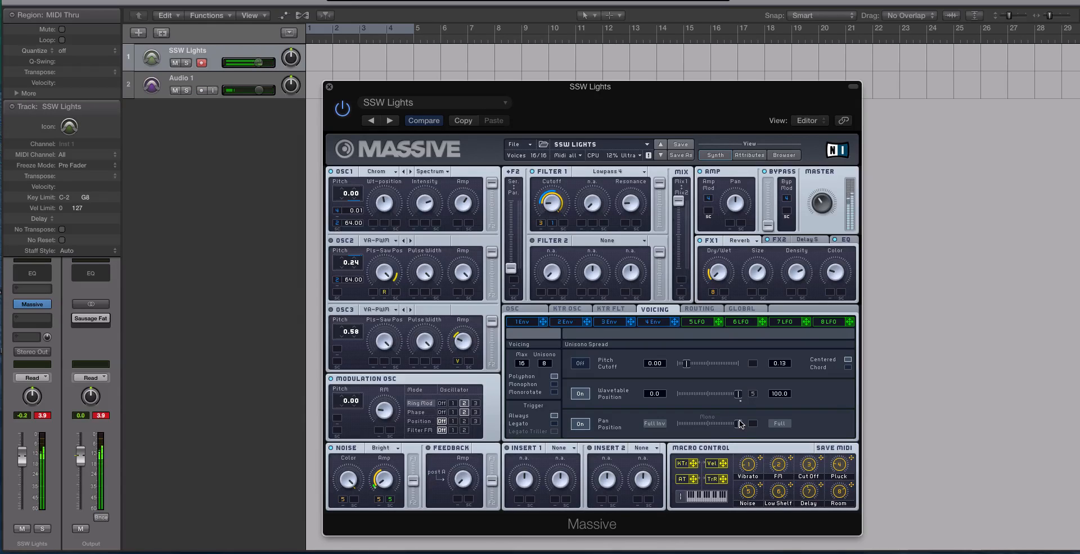
mouse_move(740, 424)
left_mouse_down()
mouse_move(655, 430)
mouse_move(739, 428)
left_mouse_up()
Re-enable the pitch unison spread and set the unison voices to 4
left_click(582, 393)
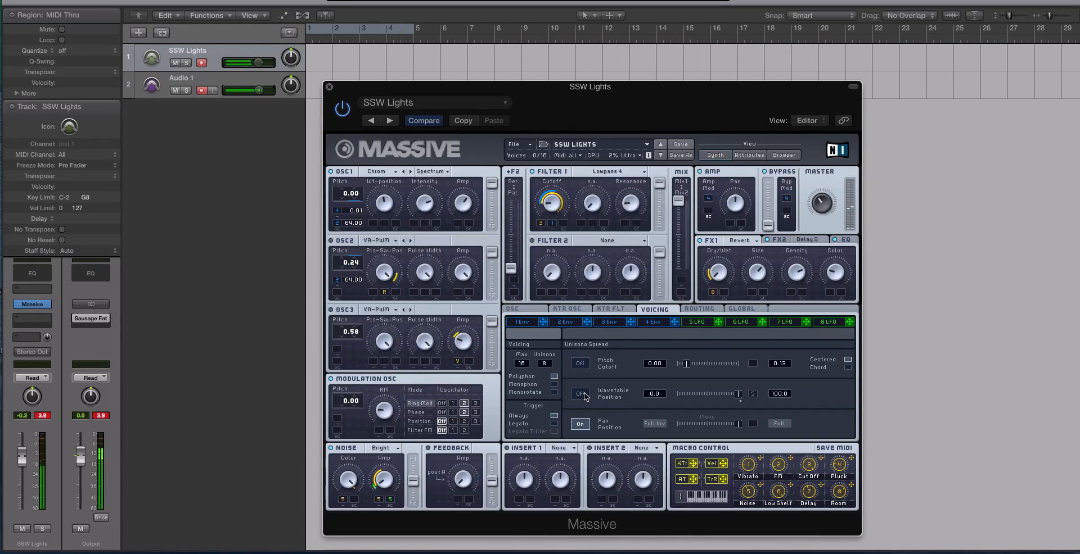
left_click(584, 393)
left_click_drag(738, 424, 713, 394)
left_click(579, 363)
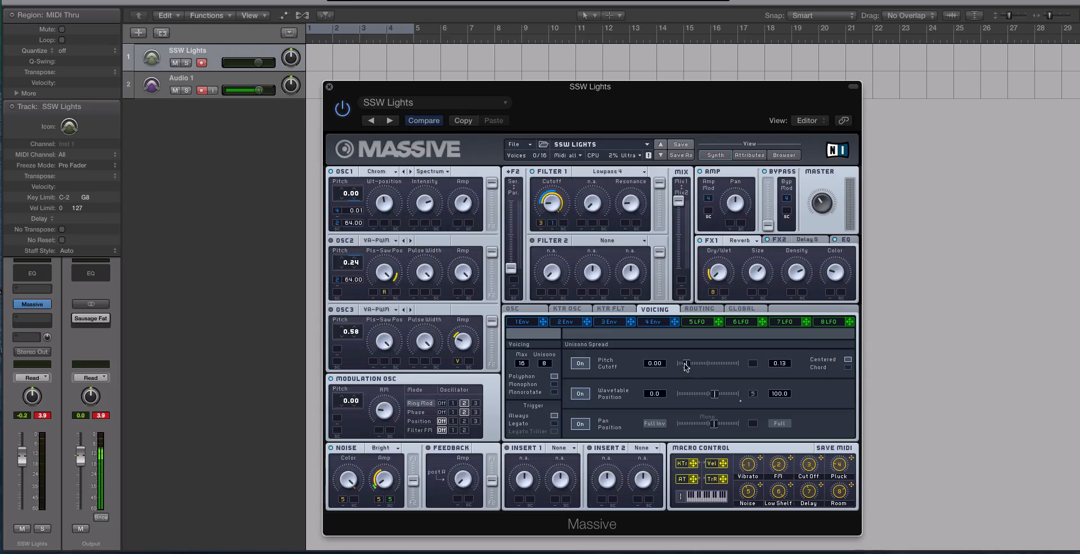
left_click_drag(544, 364, 544, 371)
Set oscillators 1 and 2 to Square-Saw I and oscillator 3 to Square-Saw II
left_click(383, 240)
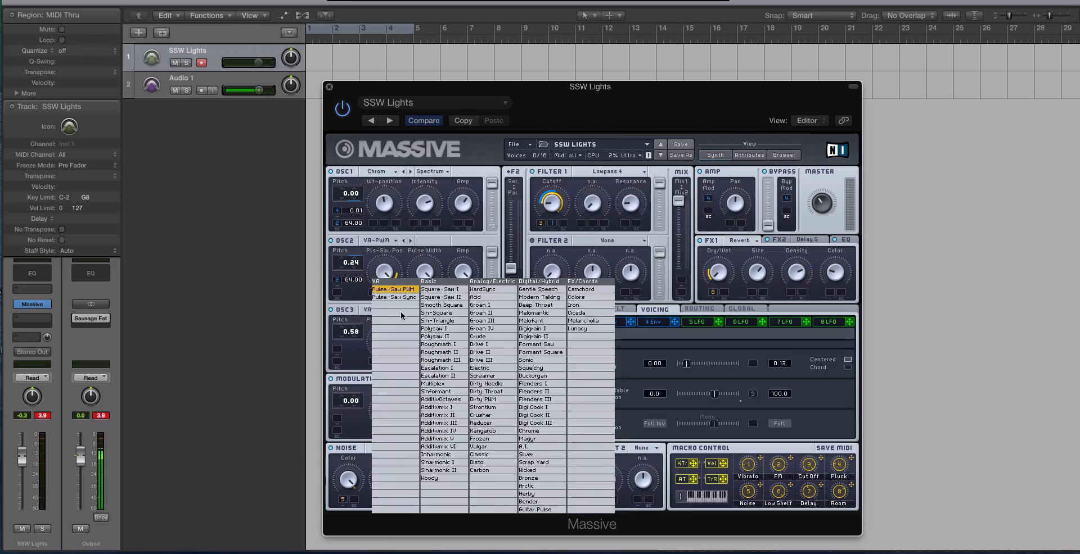
left_click(434, 298)
left_click(388, 245)
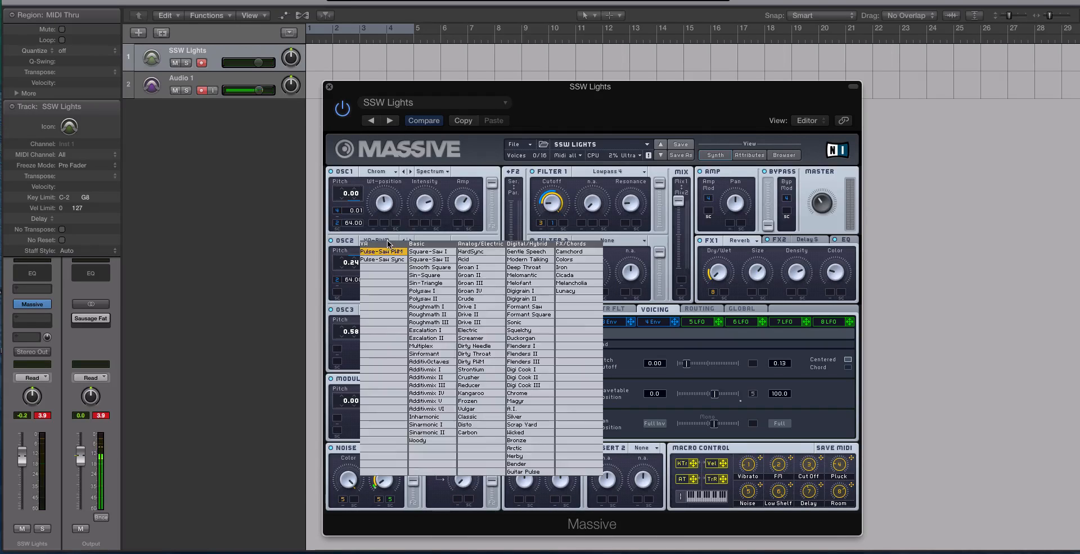
left_click(448, 254)
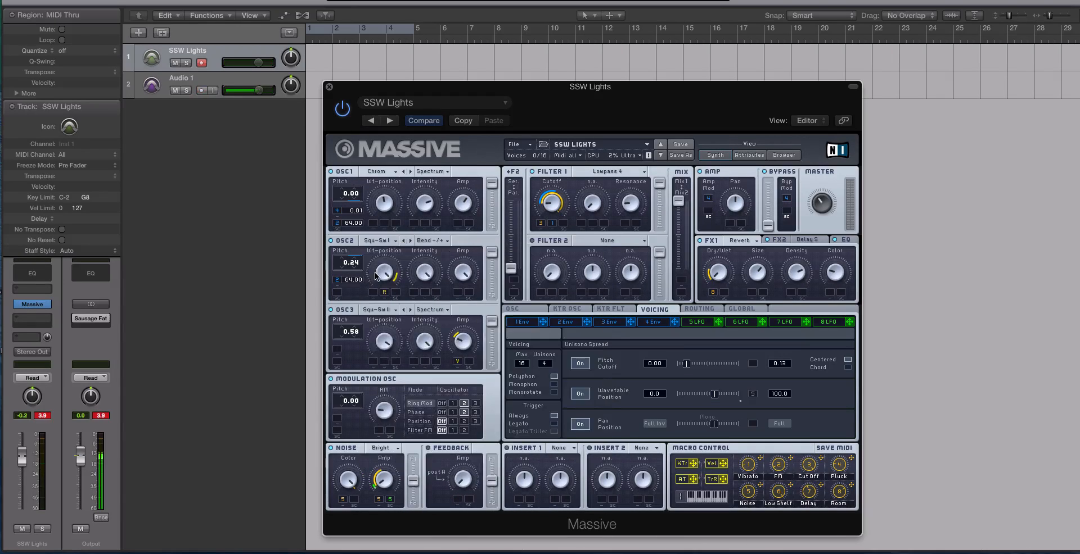
left_click(388, 171)
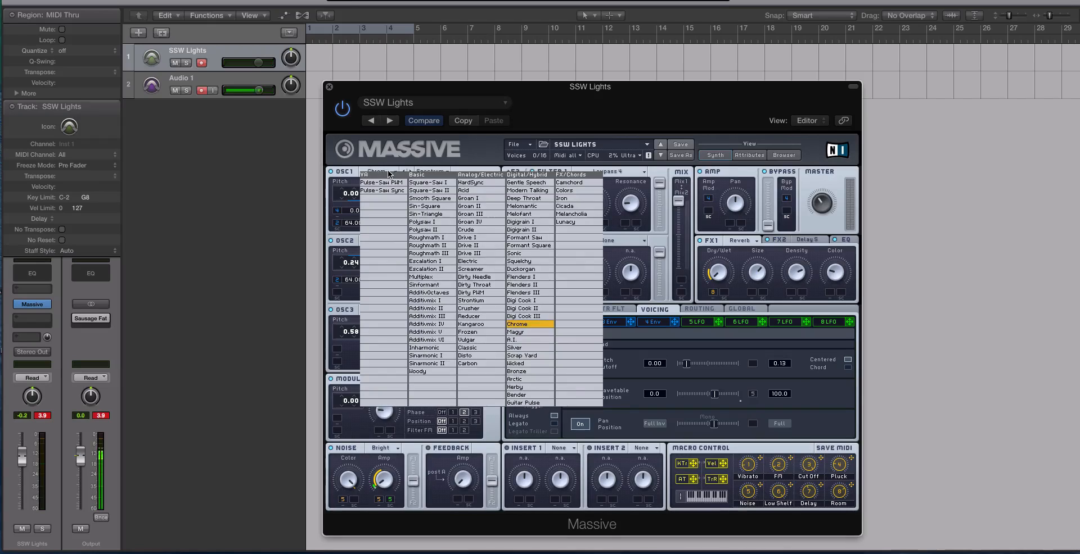
left_click(423, 185)
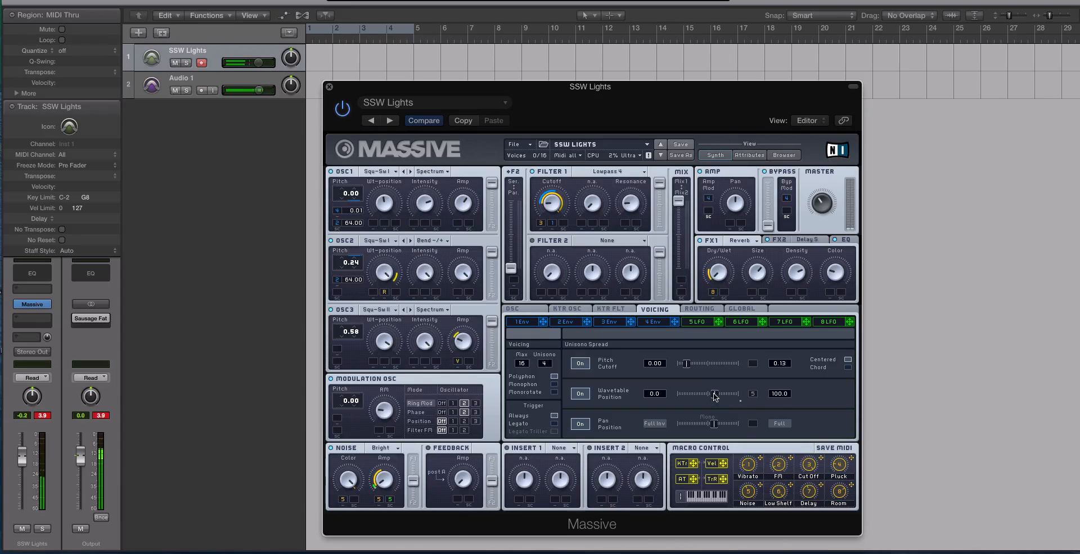
Fine-tune the pitch, pan and wavetable unison spread ranges
left_click_drag(714, 397, 726, 424)
left_click_drag(687, 366, 698, 366)
mouse_move(739, 397)
left_mouse_down()
mouse_move(680, 398)
mouse_move(733, 397)
left_mouse_up()
left_click(583, 394)
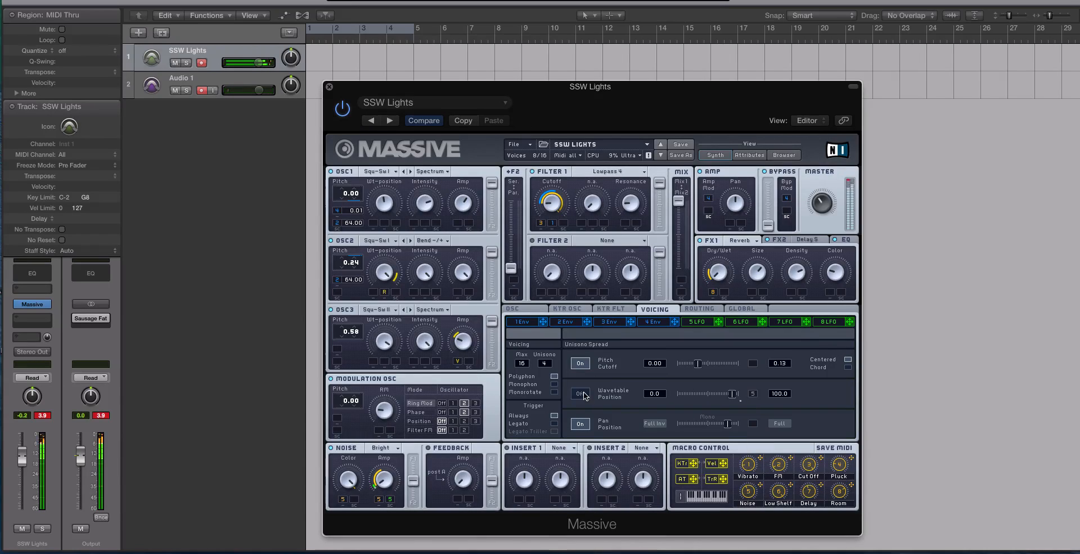
left_click(582, 395)
left_click_drag(732, 396, 676, 393)
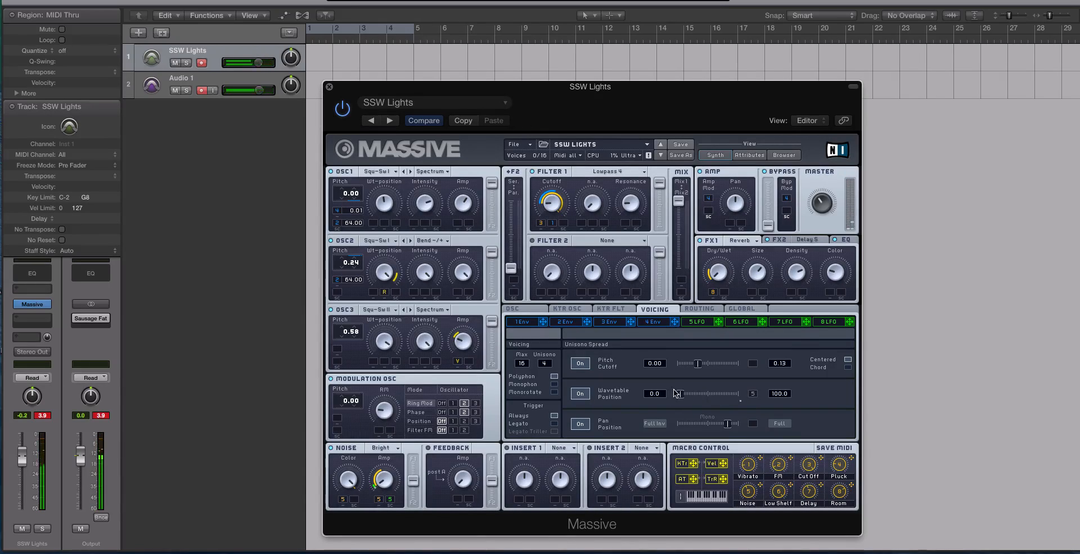
Set LFO 5's curve to Vibrato Wave 2 dual
left_click(697, 323)
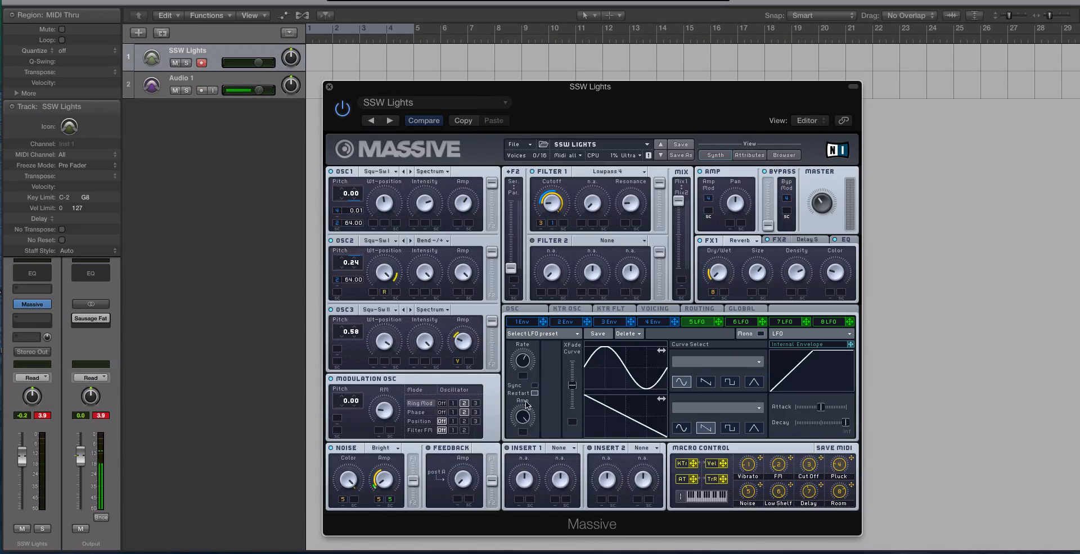
left_click(719, 363)
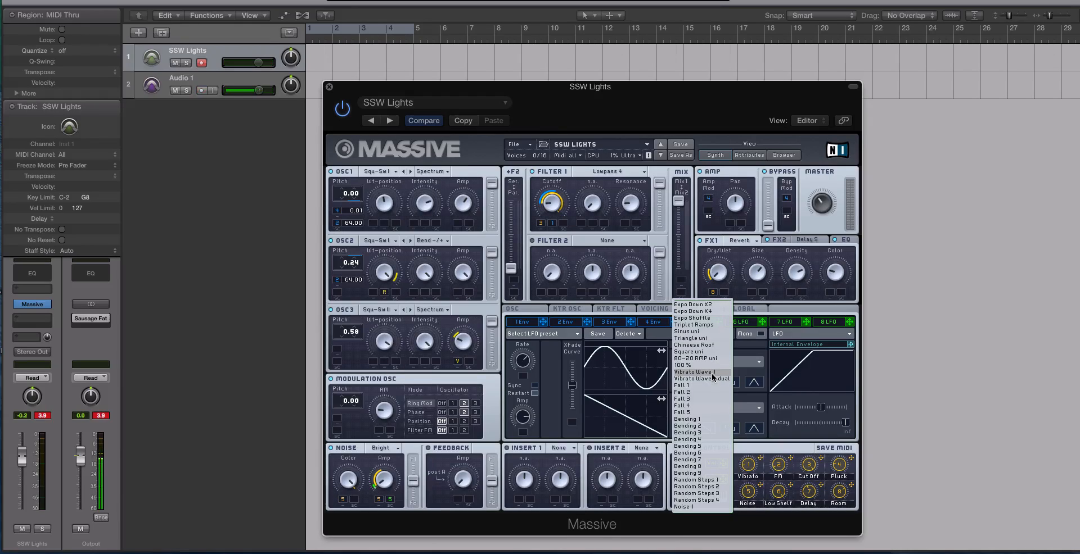
left_click(714, 380)
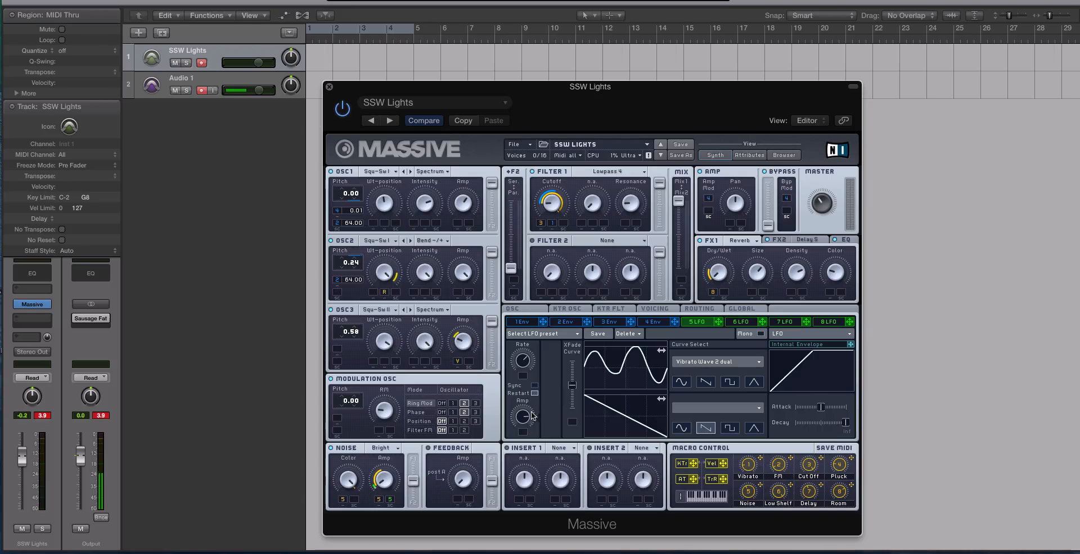
left_click_drag(572, 386, 580, 300)
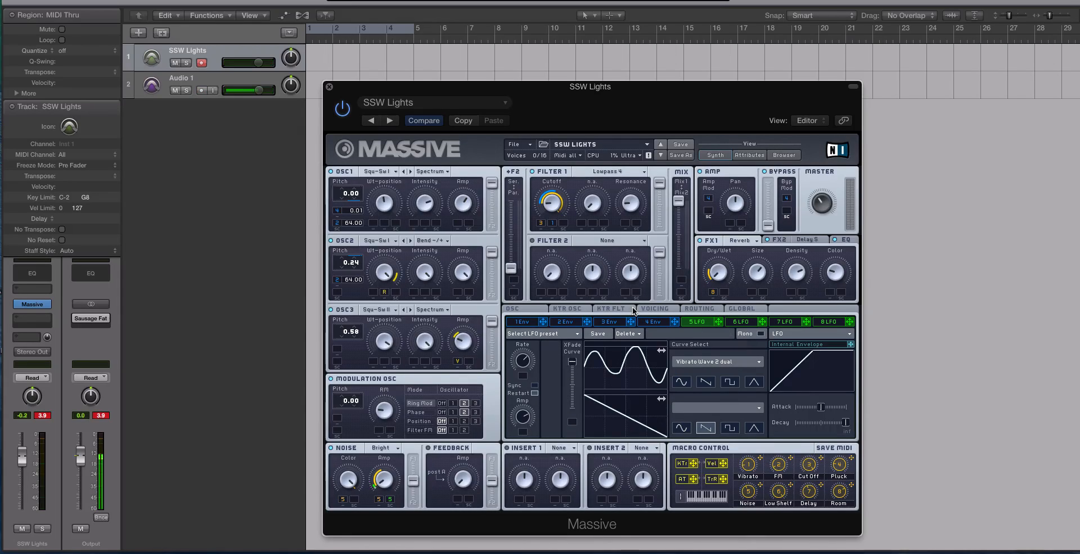
Assign LFO 5 to modulate the unison wavetable spread
left_click(656, 309)
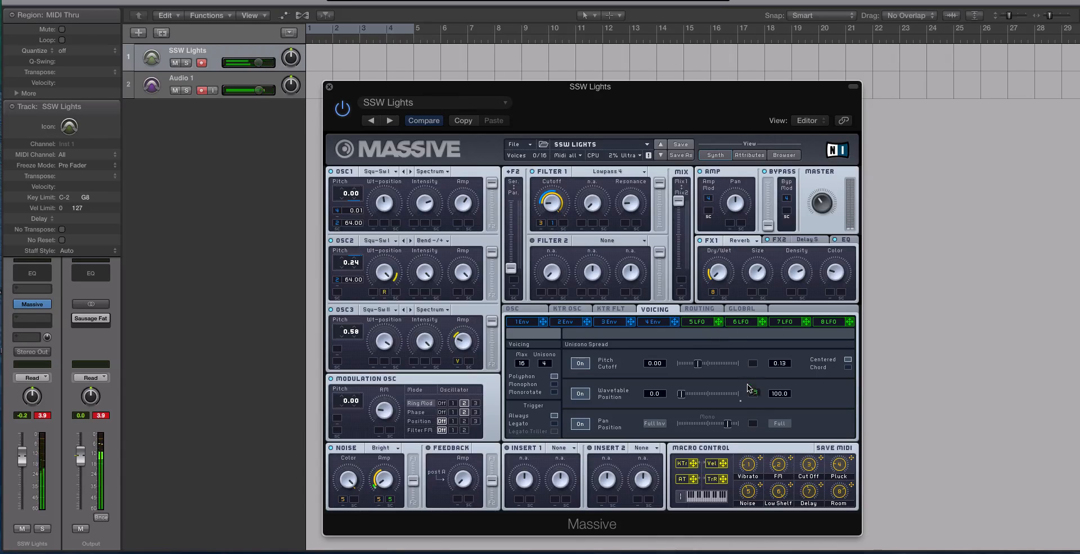
left_click_drag(719, 322, 753, 407)
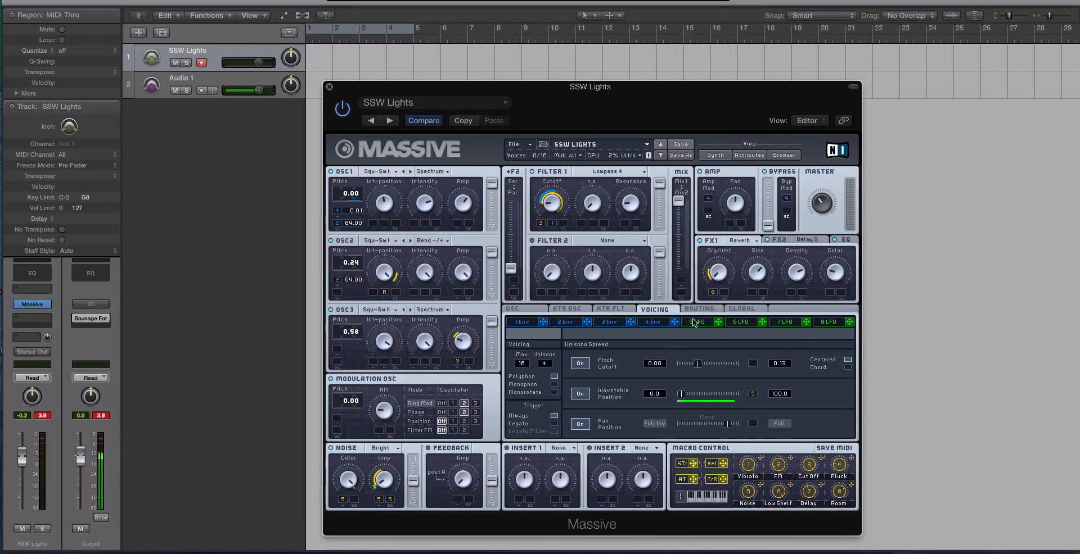
Assign LFO 5 to modulate the wavetable position of oscillators 1 and 3
left_click(712, 322)
left_click_drag(713, 324, 392, 232)
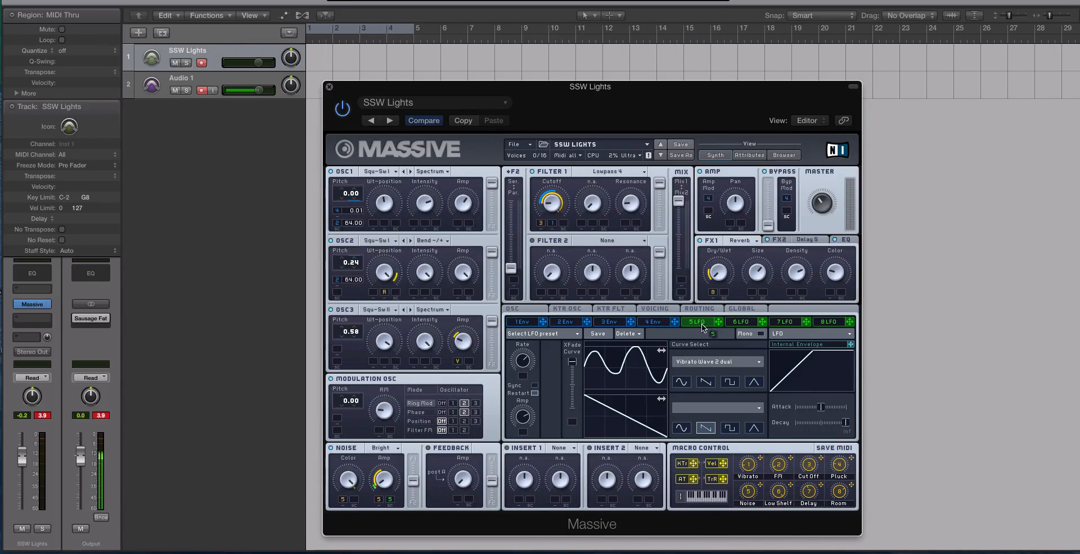
left_click(654, 310)
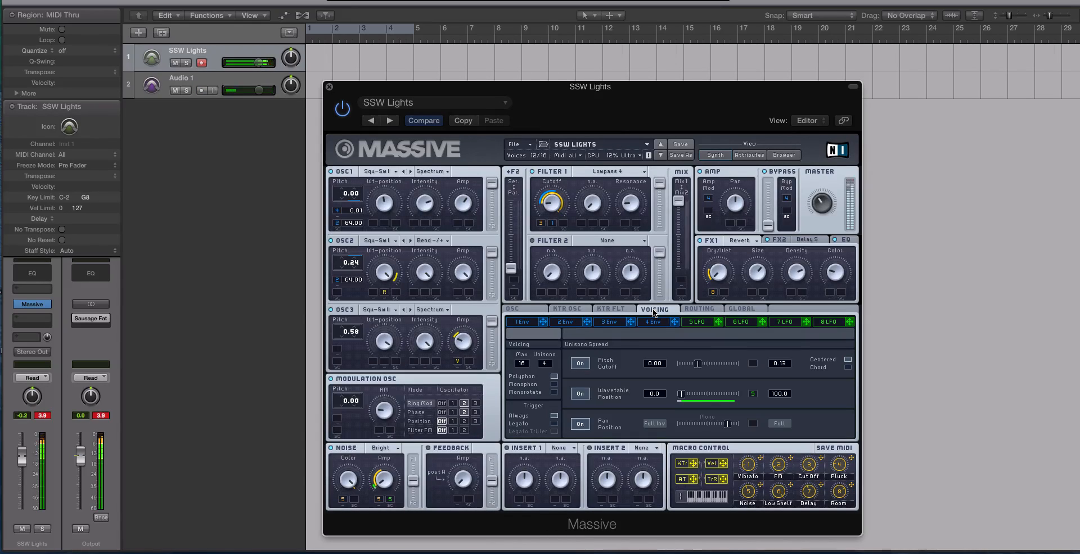
left_click_drag(718, 321, 371, 225)
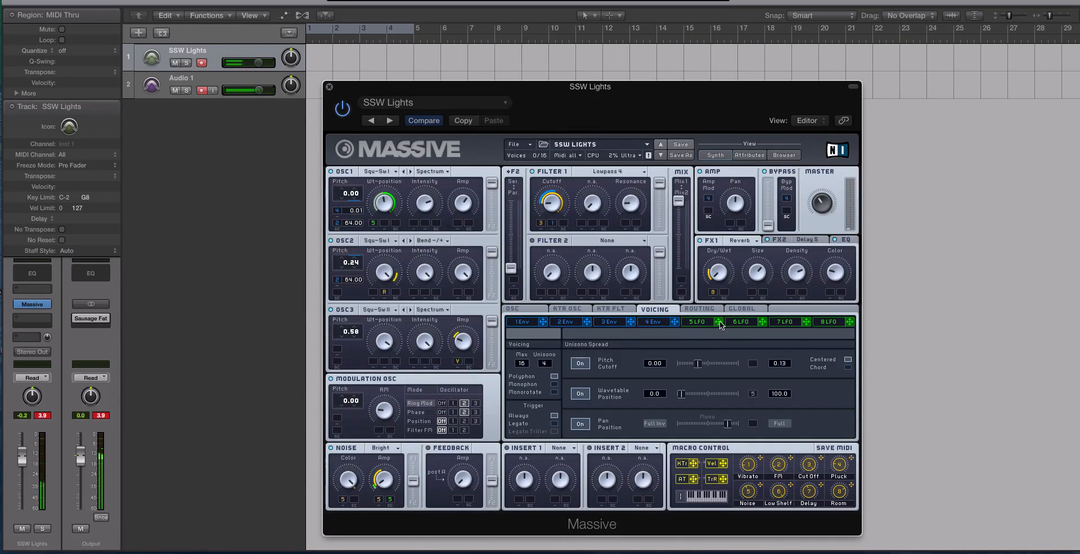
left_click_drag(718, 321, 369, 337)
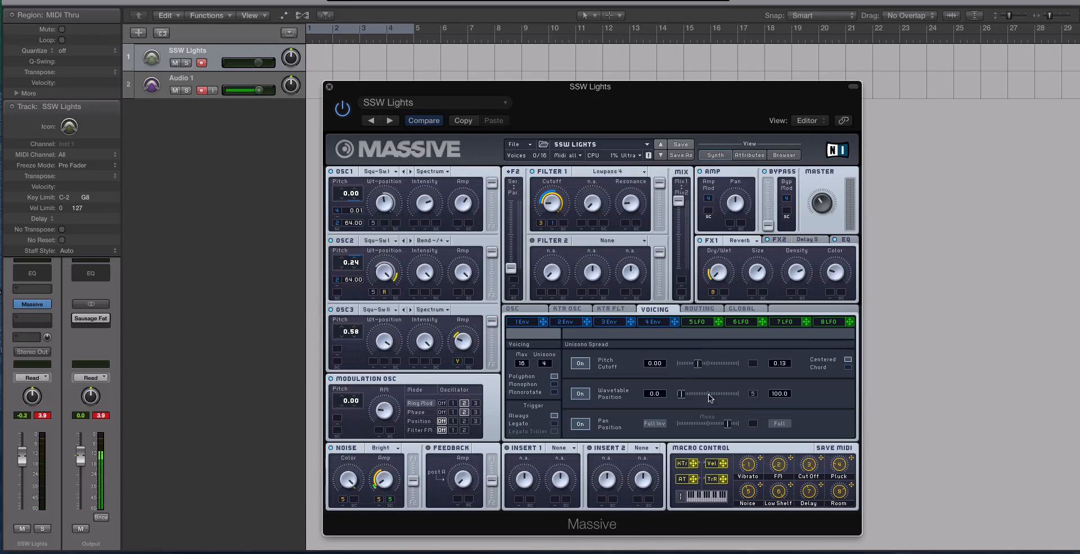
left_click(754, 396)
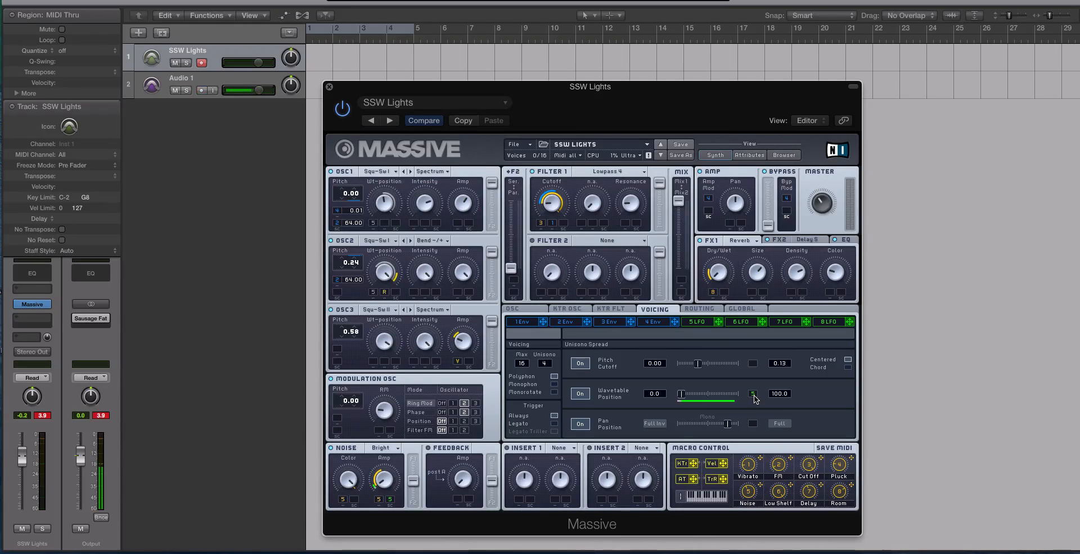